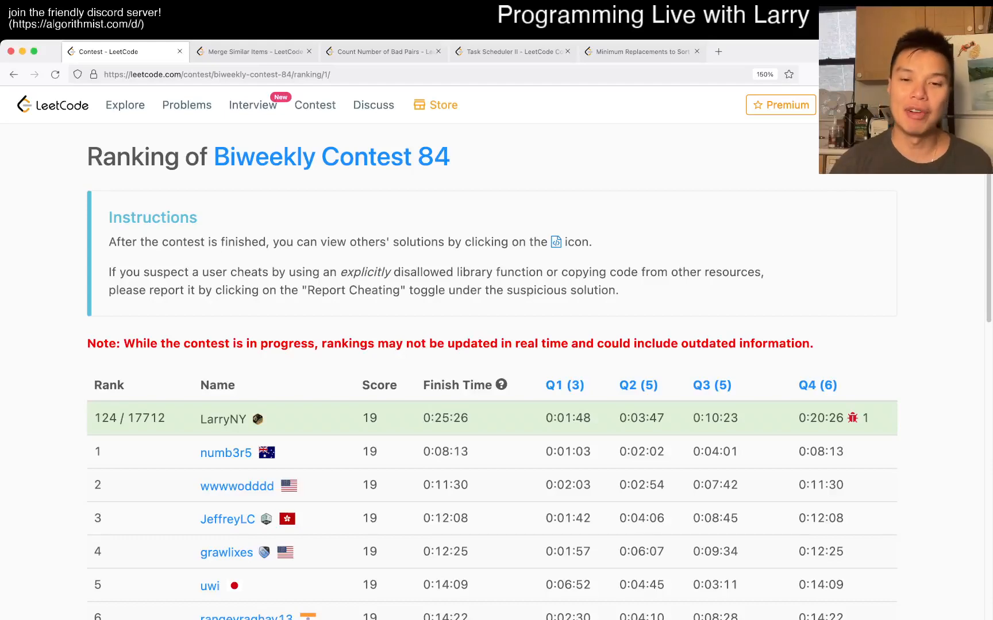
Switch from the contest ranking tab to the Merge Similar Items problem tab
key("ctrl+Tab")
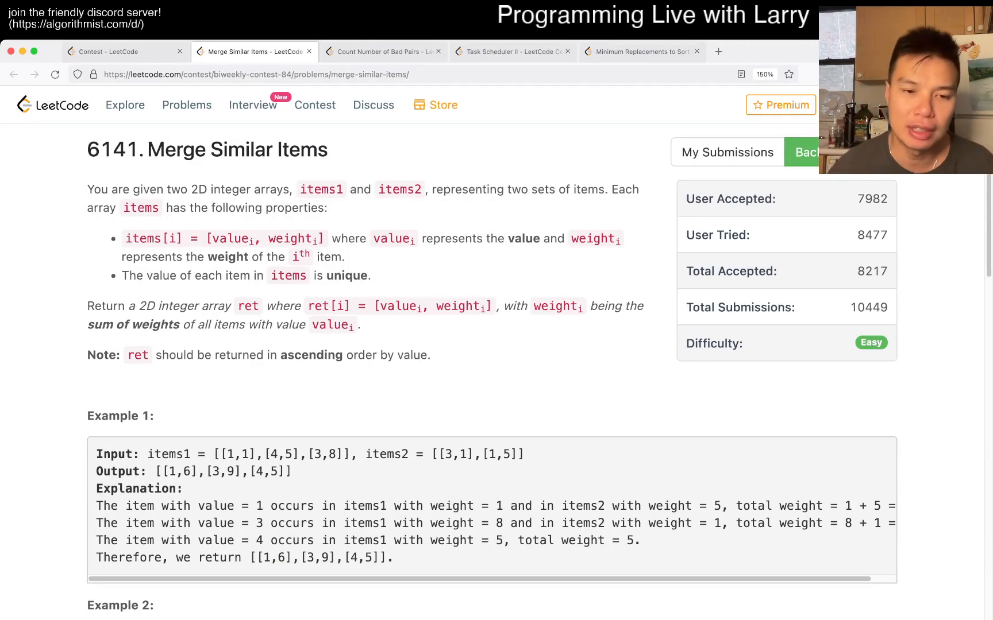
scroll(496, 350, "down", 5)
scroll(497, 348, "down", 5)
scroll(496, 349, "down", 2)
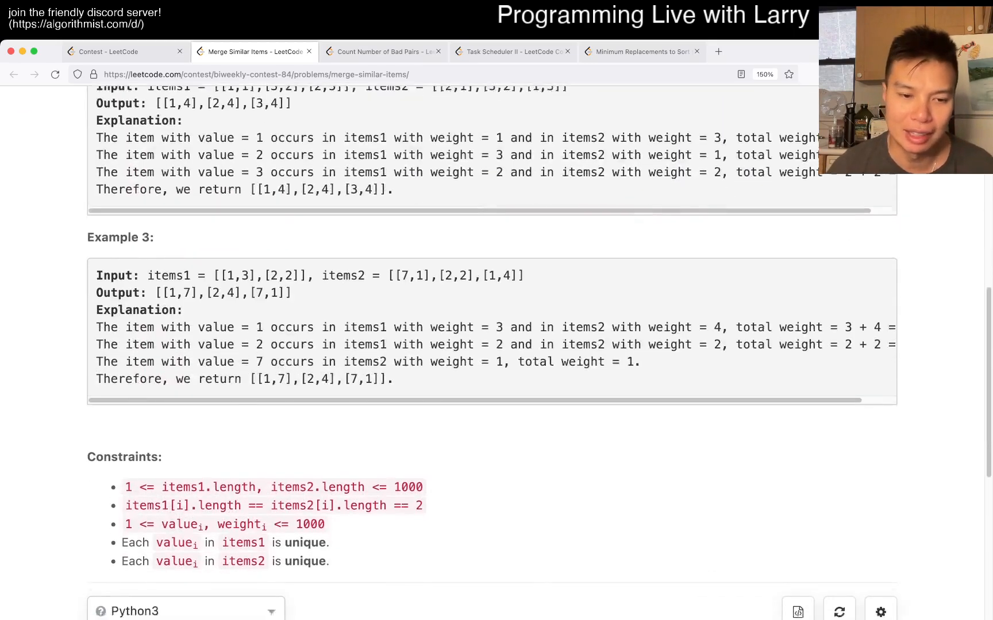
scroll(496, 349, "down", 5)
mouse_move(310, 566)
left_mouse_down()
mouse_move(154, 468)
mouse_move(394, 485)
left_mouse_up()
left_click(403, 485)
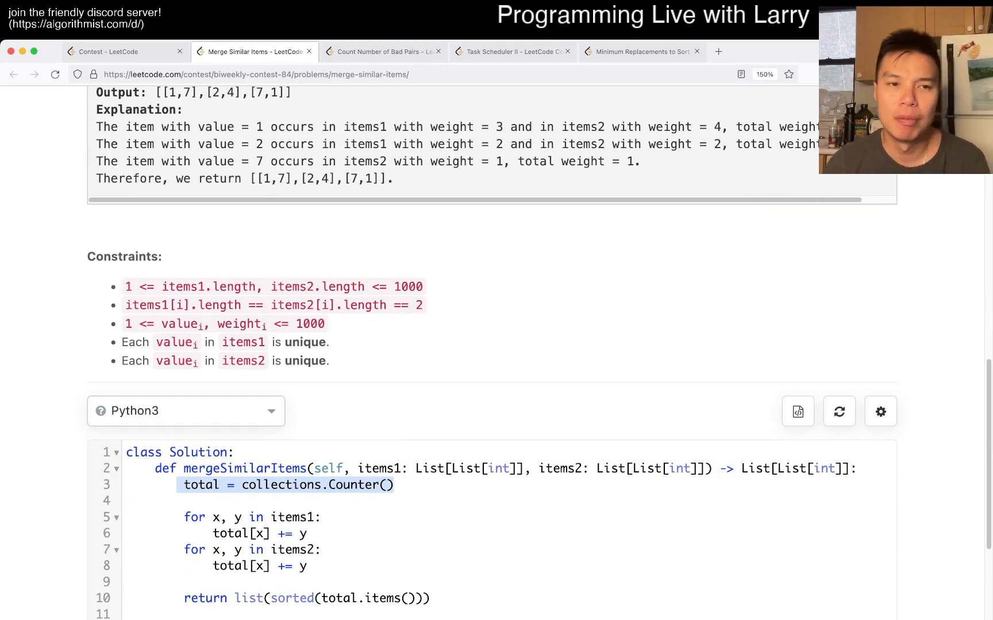
scroll(497, 349, "up", 5)
scroll(497, 348, "up", 5)
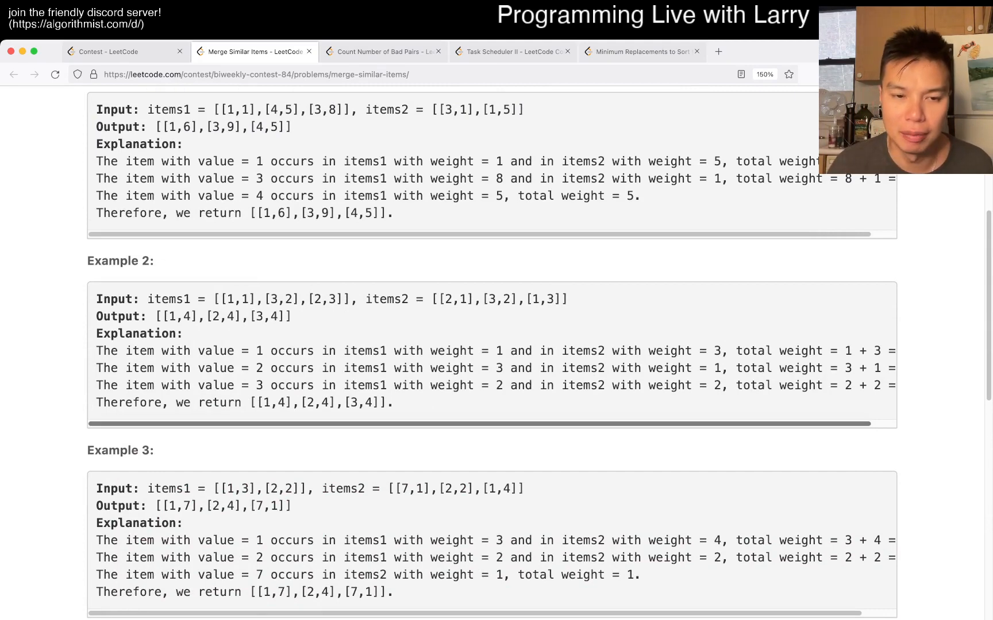
scroll(496, 349, "up", 2)
scroll(496, 349, "up", 5)
scroll(497, 349, "up", 3)
scroll(496, 349, "up", 2)
scroll(496, 349, "up", 2)
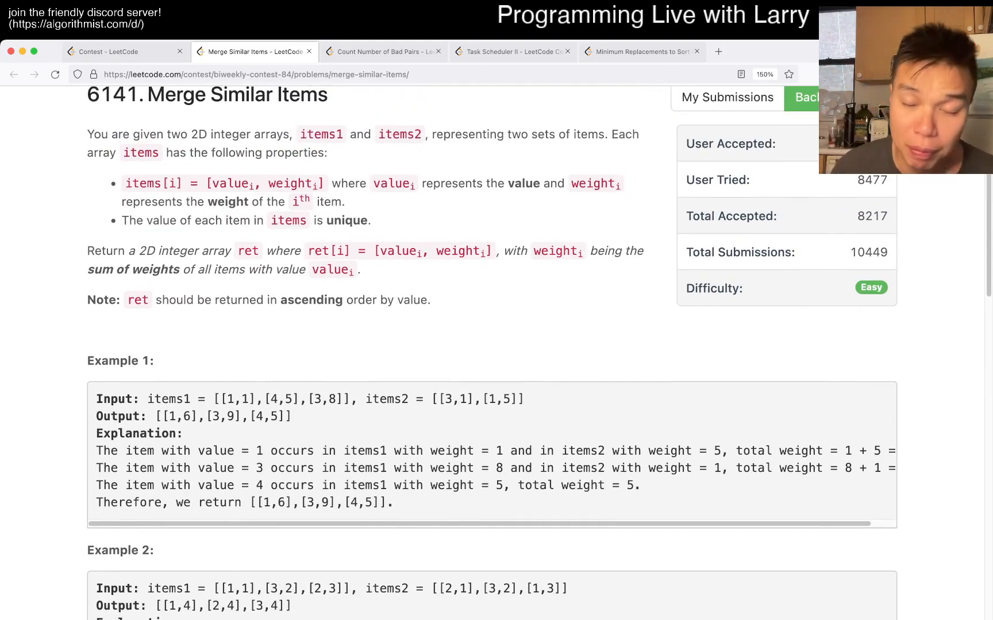
scroll(496, 348, "down", 5)
scroll(496, 350, "down", 5)
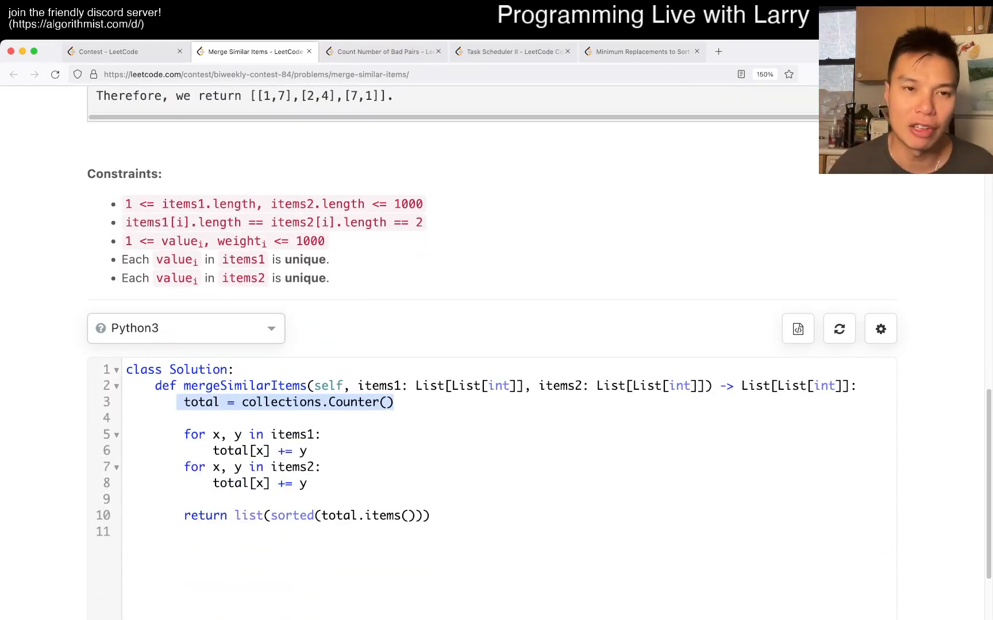
scroll(497, 349, "up", 3)
scroll(497, 349, "up", 5)
scroll(497, 349, "up", 5)
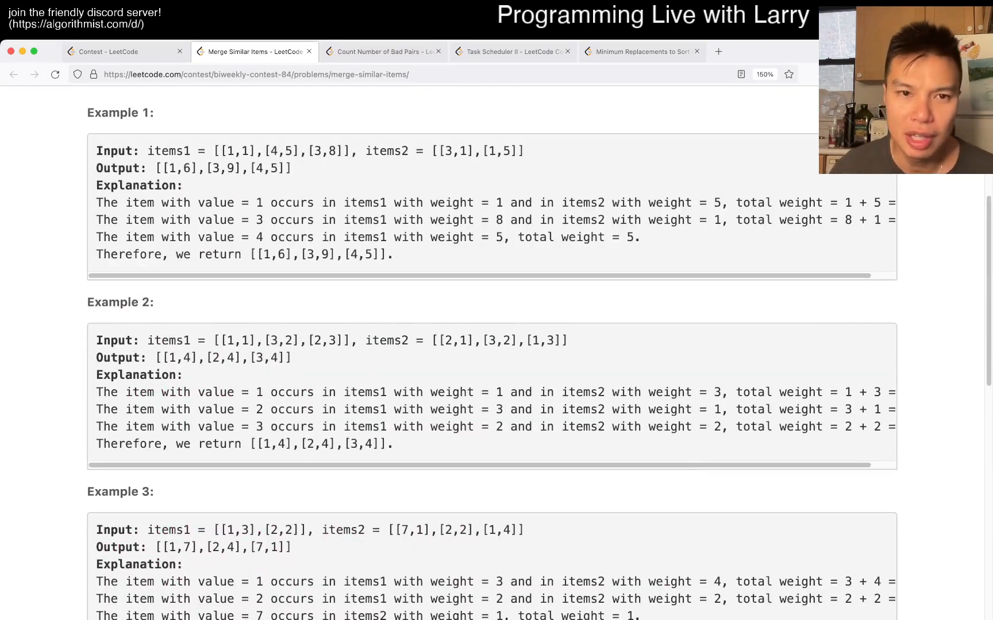
scroll(497, 349, "down", 8)
scroll(496, 350, "down", 3)
left_click(598, 410)
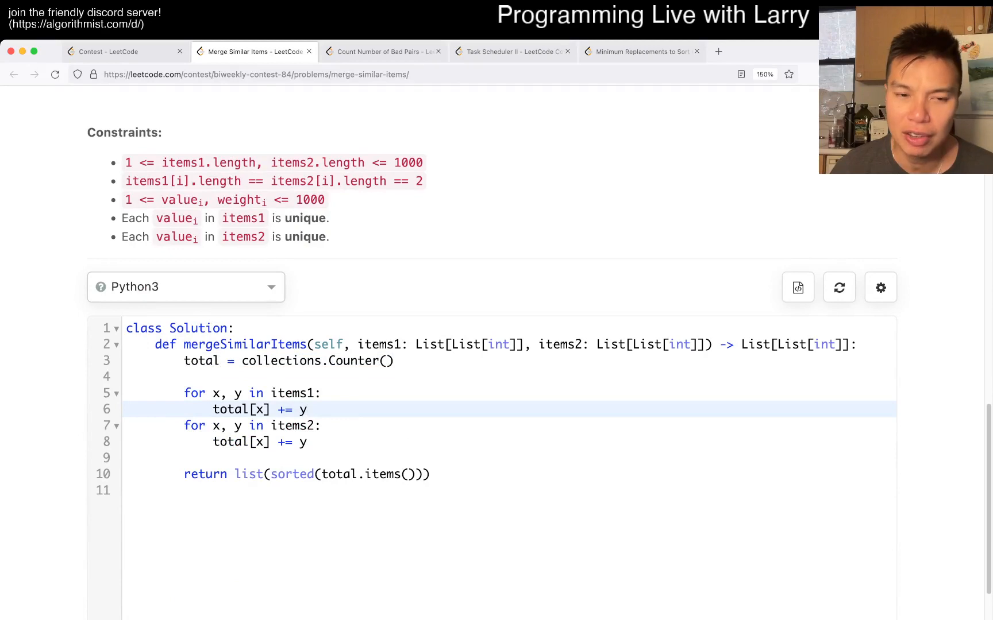
key("shift+Up")
key("shift+Down")
key("shift+Up")
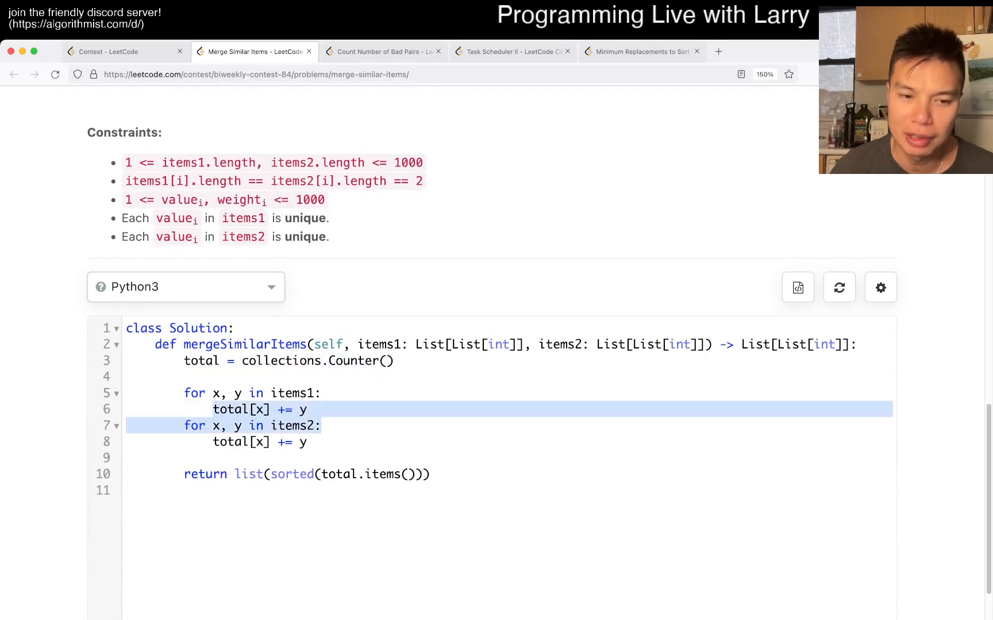
key("shift+Down")
key("shift+Down")
key("shift+Down")
key("Down")
key("shift+Up")
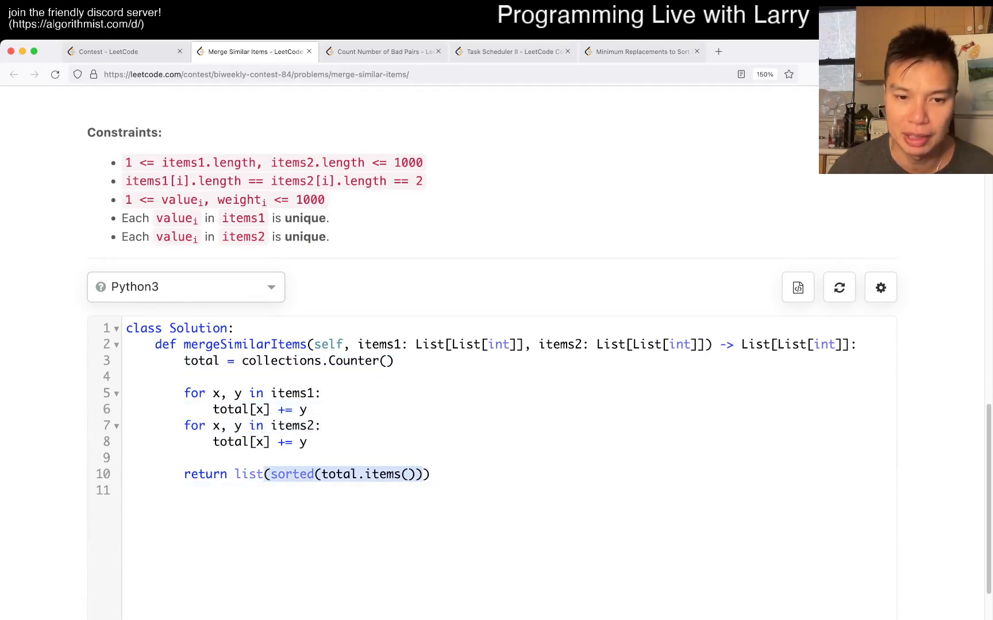
key("Right")
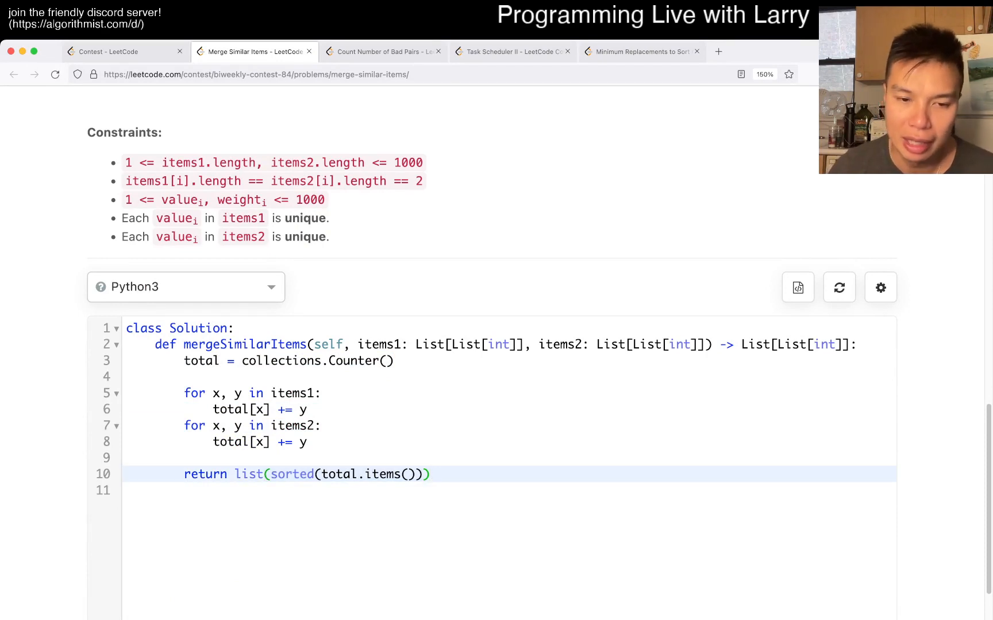
key("shift+Down")
key("shift+Left")
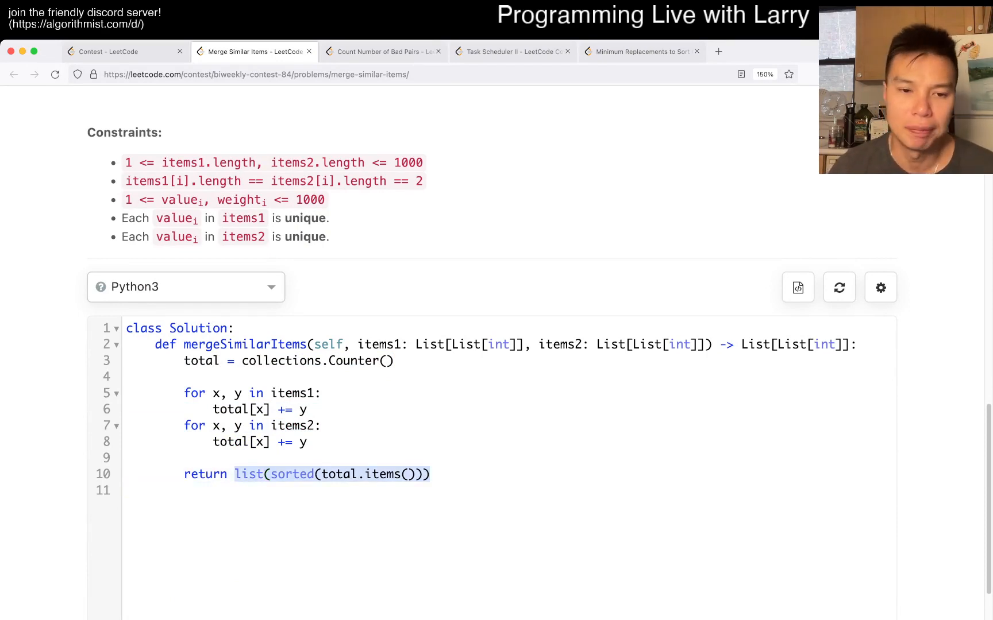
key("Up")
key("Up")
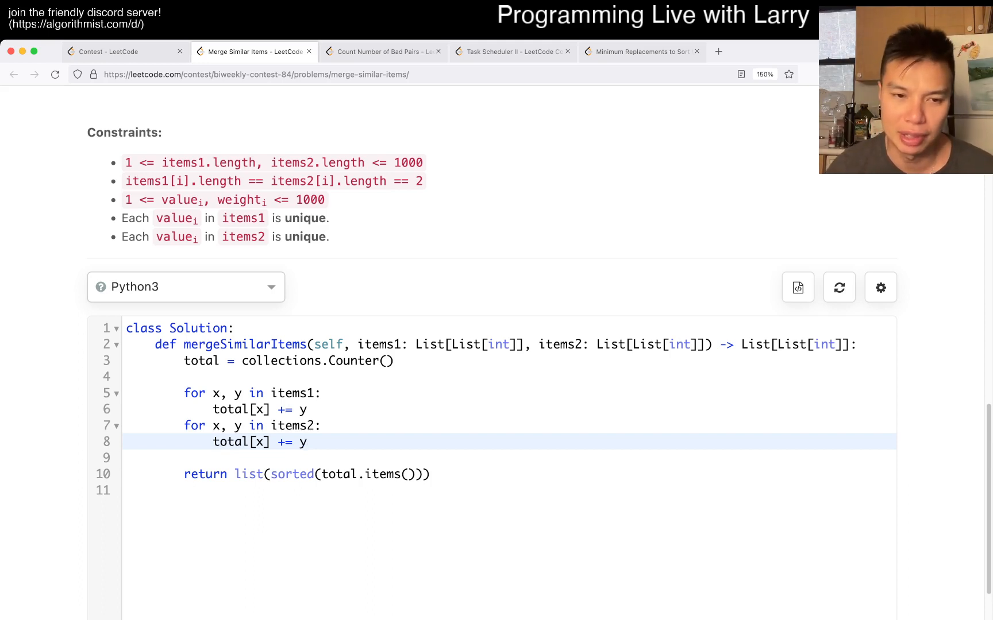
key("Down")
key("Down")
key("shift+End")
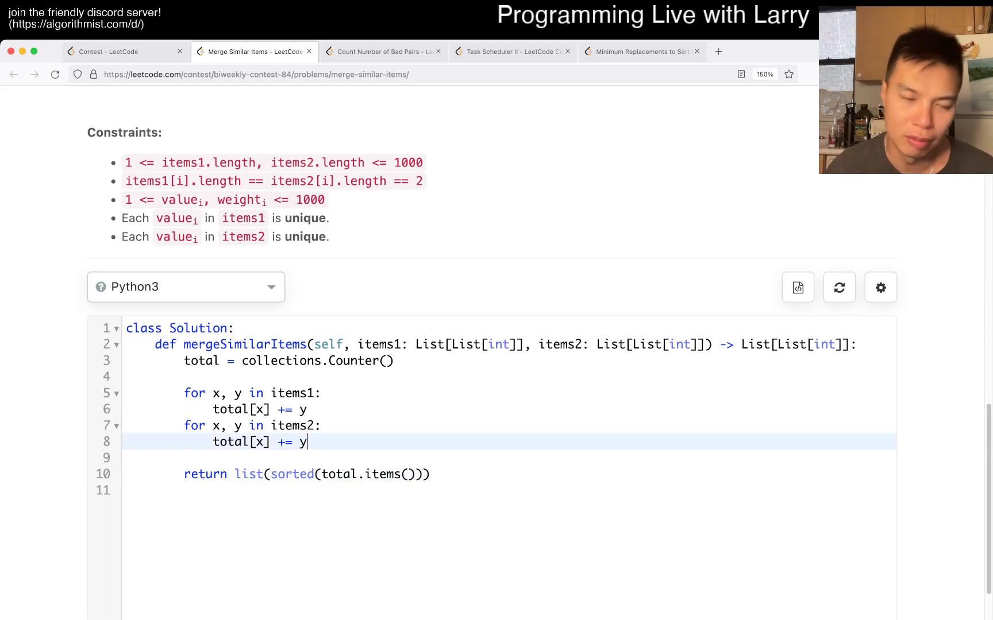
key("Up")
key("Up")
key("shift+Up")
key("shift+Up")
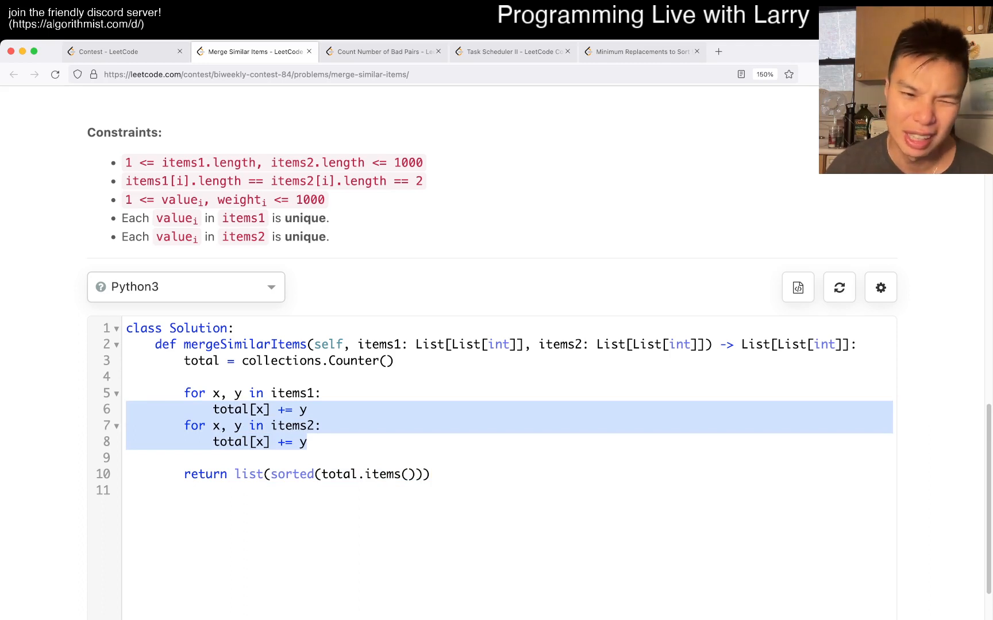
key("shift+Up")
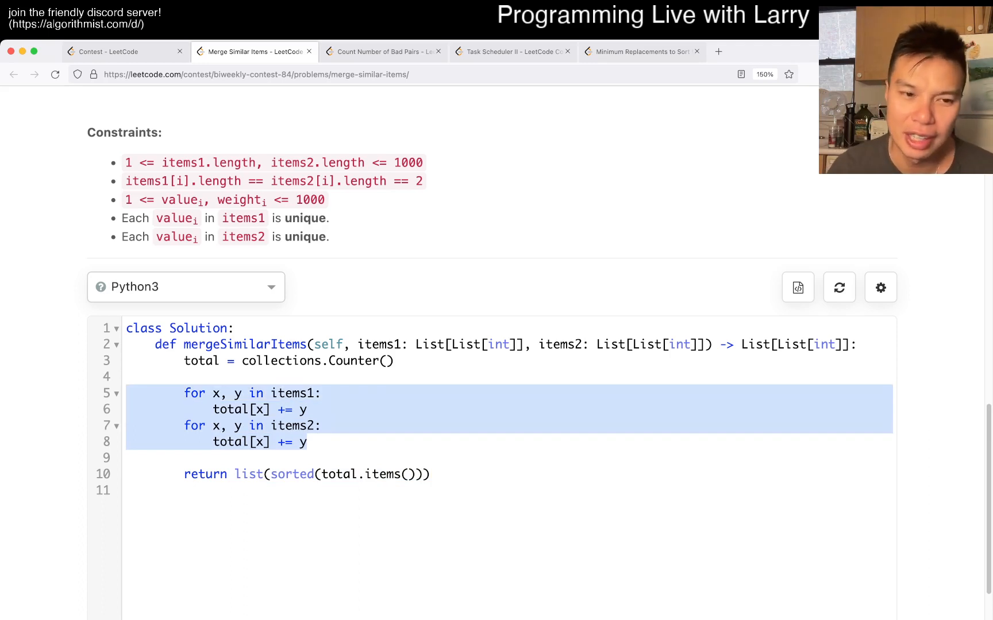
key("Up")
key("Up")
key("Down")
key("Down")
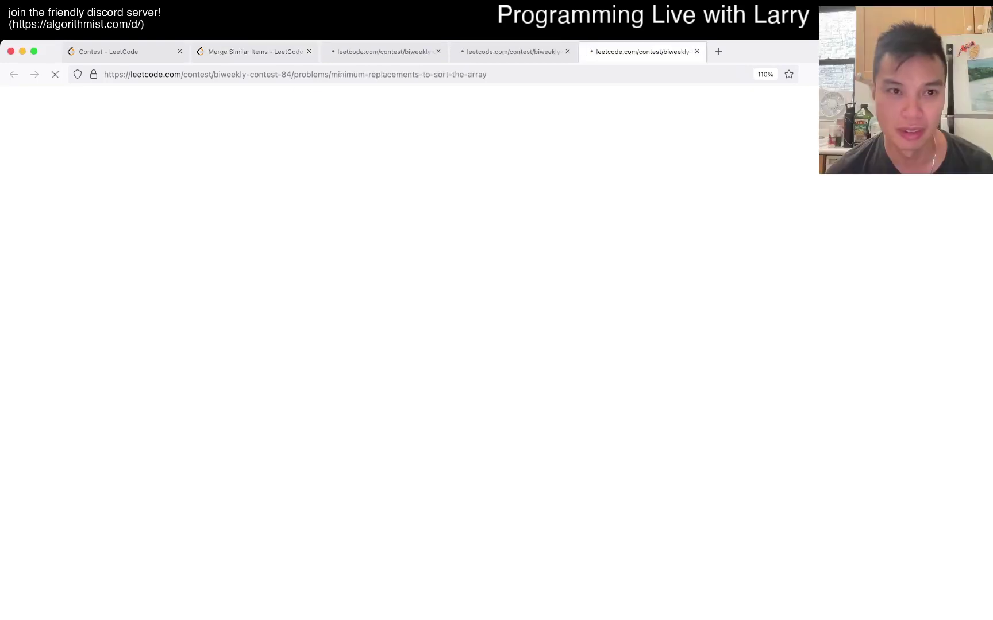
Return to the reloaded Merge Similar Items tab and reread its statement and examples
key("ctrl+2")
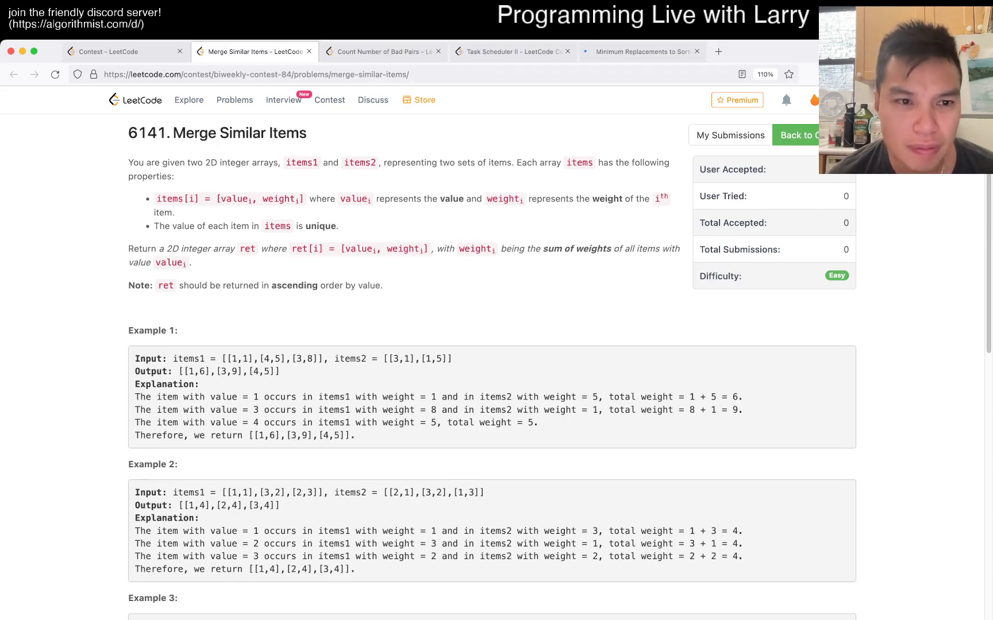
scroll(480, 349, "down", 1)
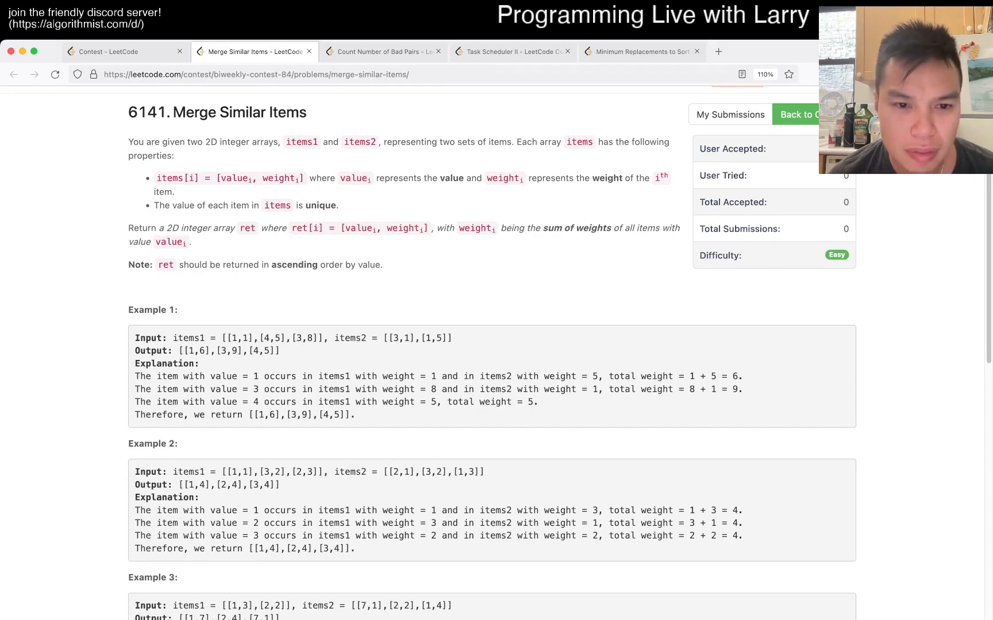
scroll(481, 349, "up", 1)
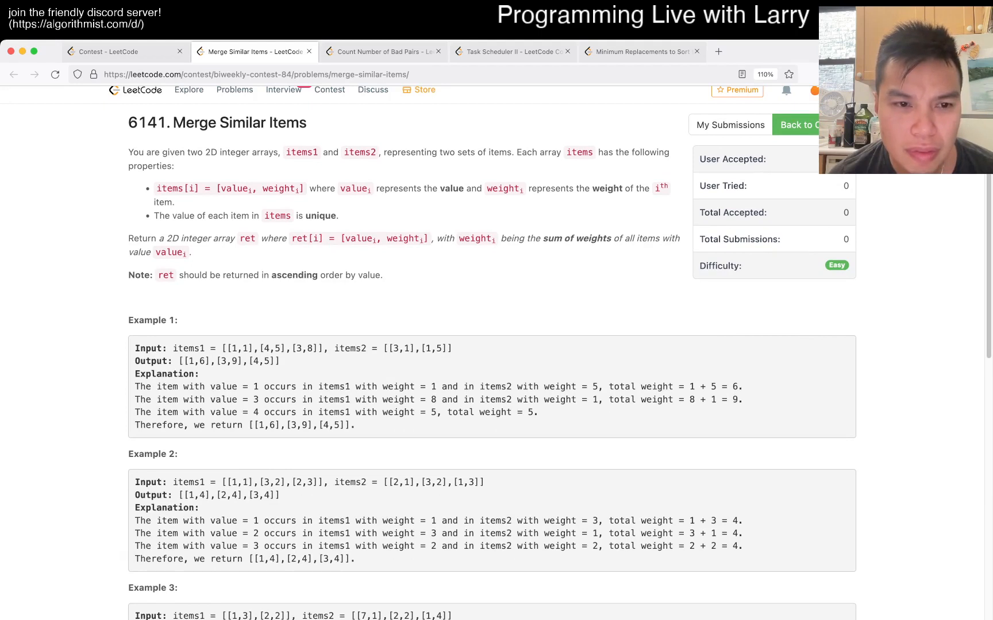
scroll(481, 349, "down", 1)
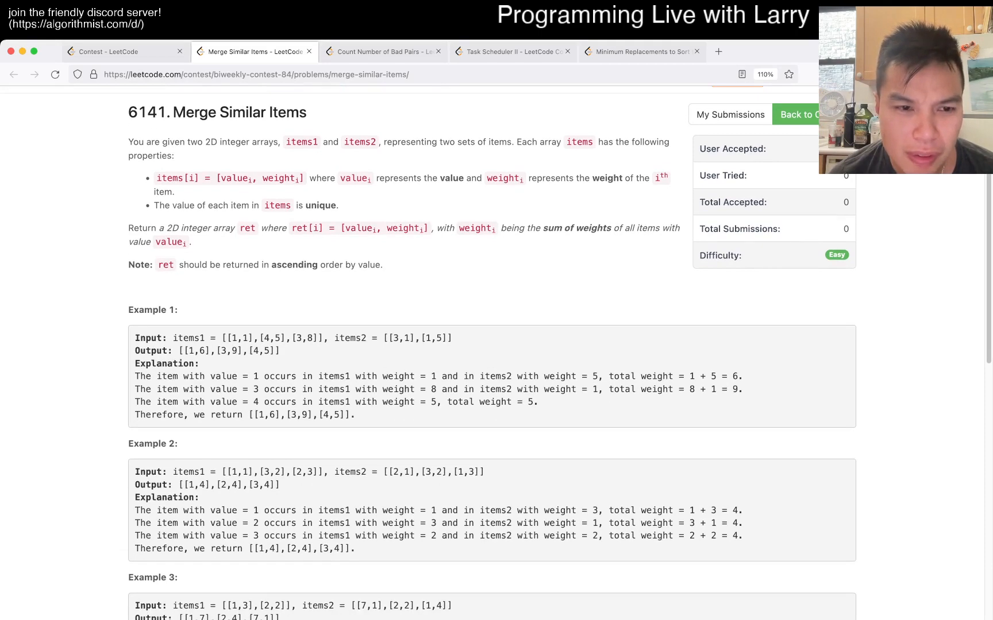
scroll(481, 349, "down", 3)
scroll(481, 350, "up", 2)
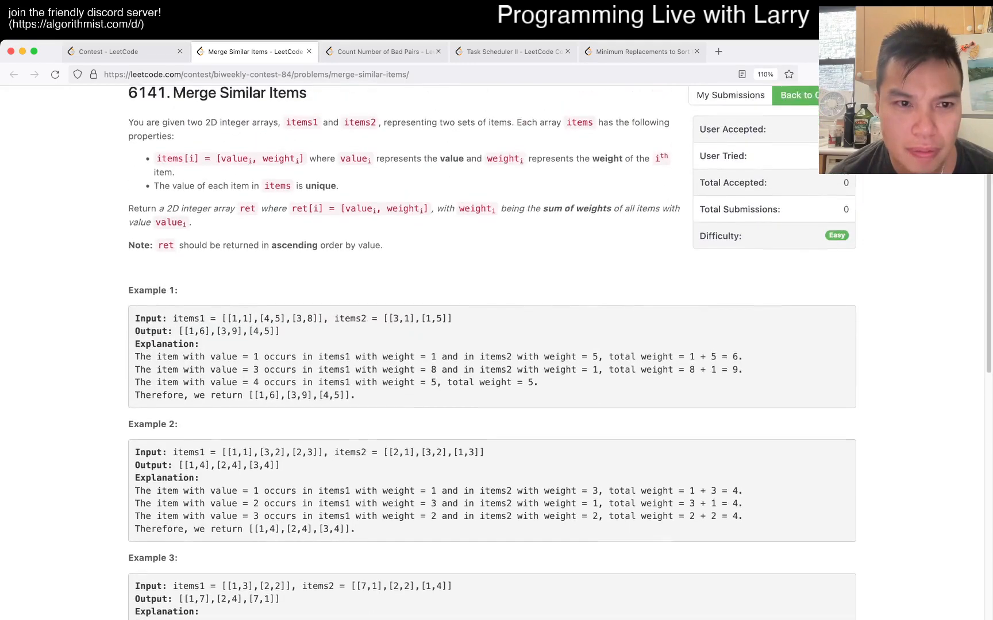
scroll(481, 349, "up", 3)
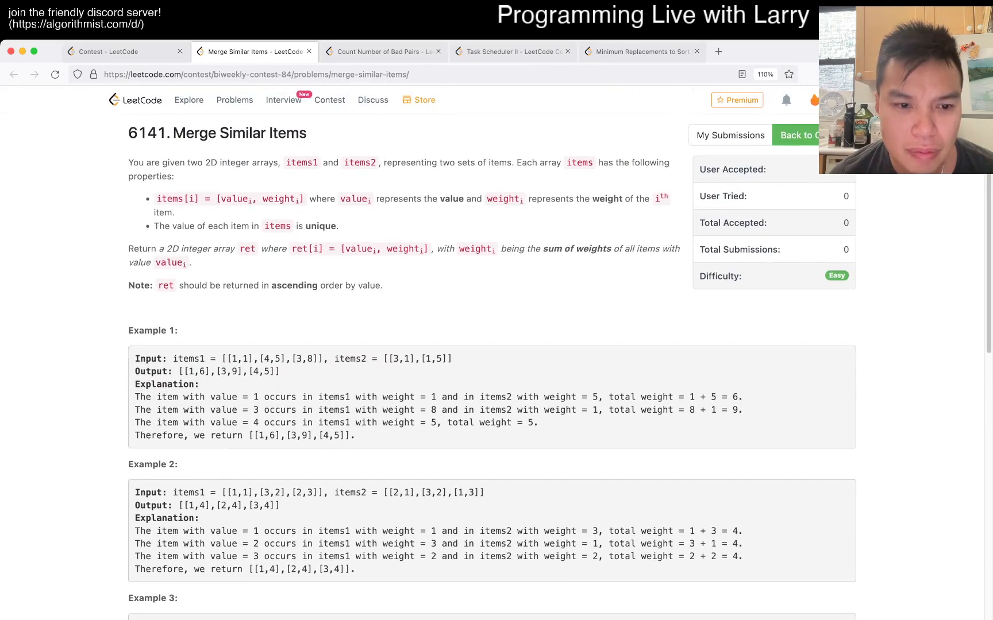
scroll(481, 349, "down", 5)
scroll(481, 350, "down", 4)
scroll(481, 348, "down", 2)
scroll(480, 349, "up", 1)
Begin the method body with total = collections.Counter()
left_click(504, 490)
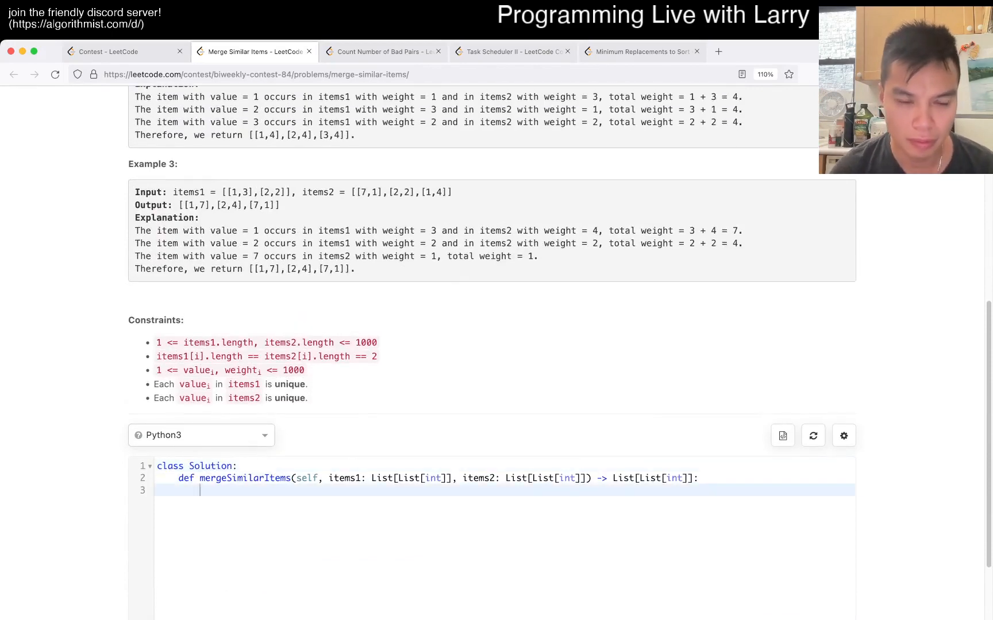
type("c")
key("BackSpace")
type("total = collecitons.")
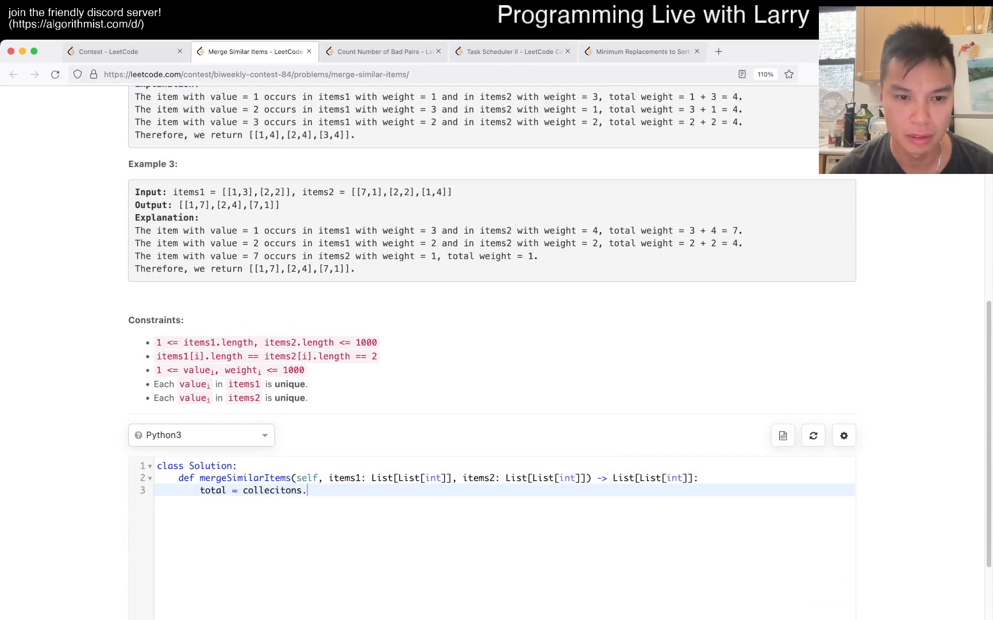
key("BackSpace")
key("BackSpace")
key("BackSpace")
type("llec")
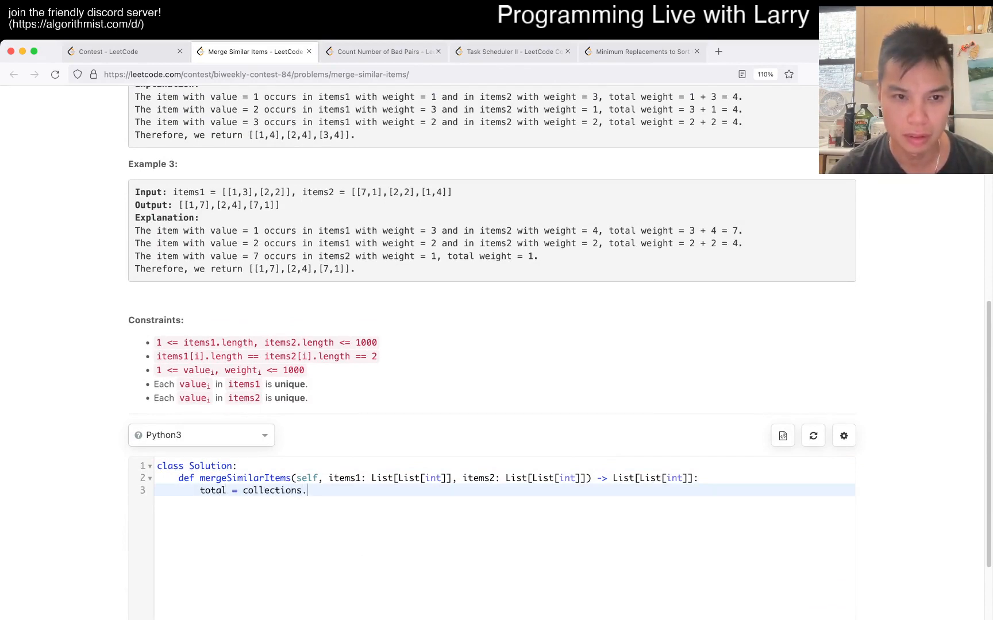
type("Counter()")
key("Return")
key("Return")
type("for x, y in items1:")
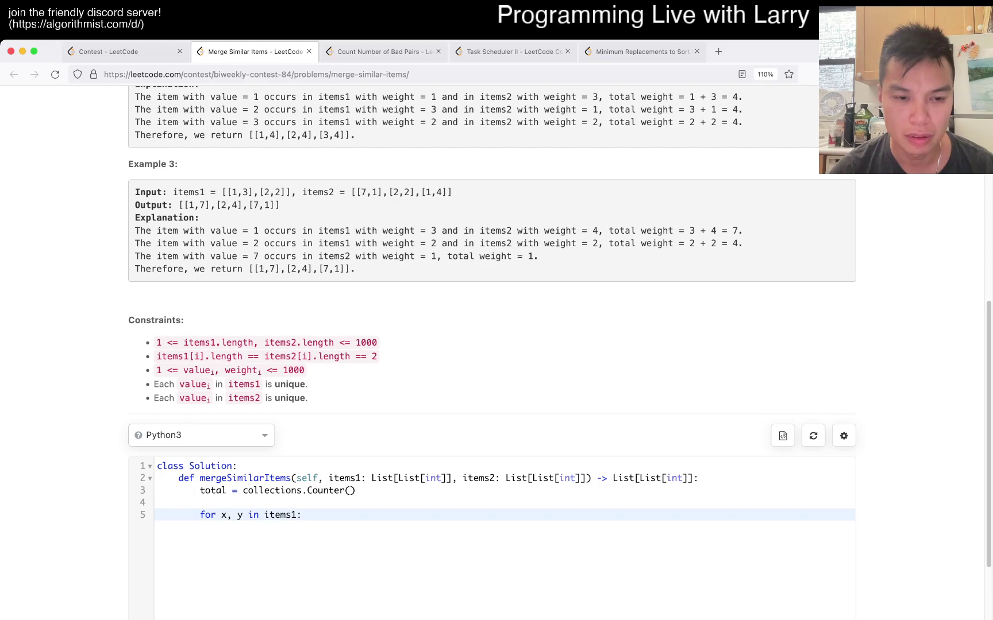
Add two for-loops summing each value's weight from items1 and items2 into total[x]
key("Return")
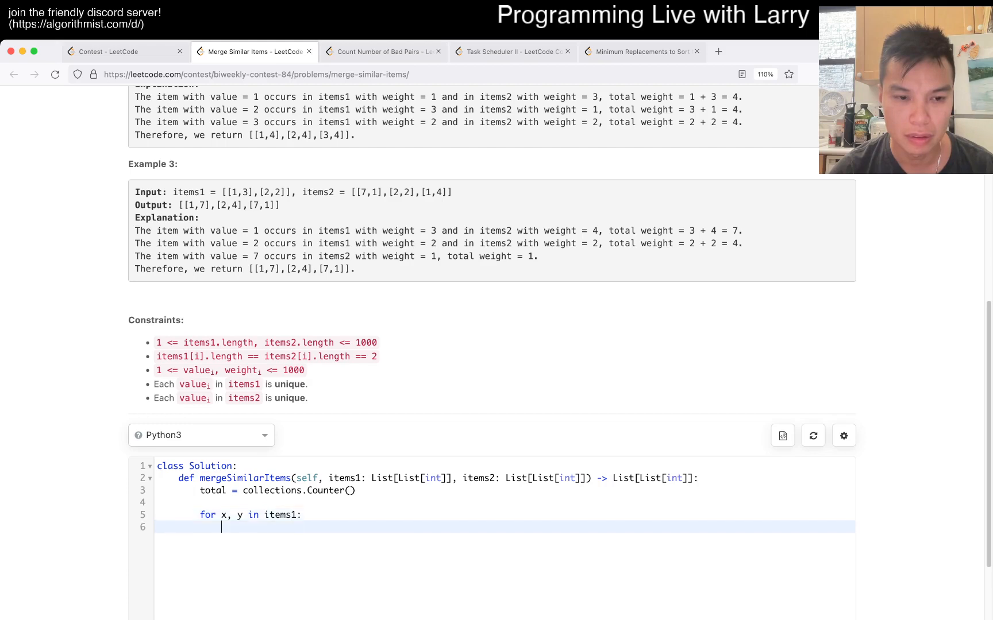
type("total[x] += y")
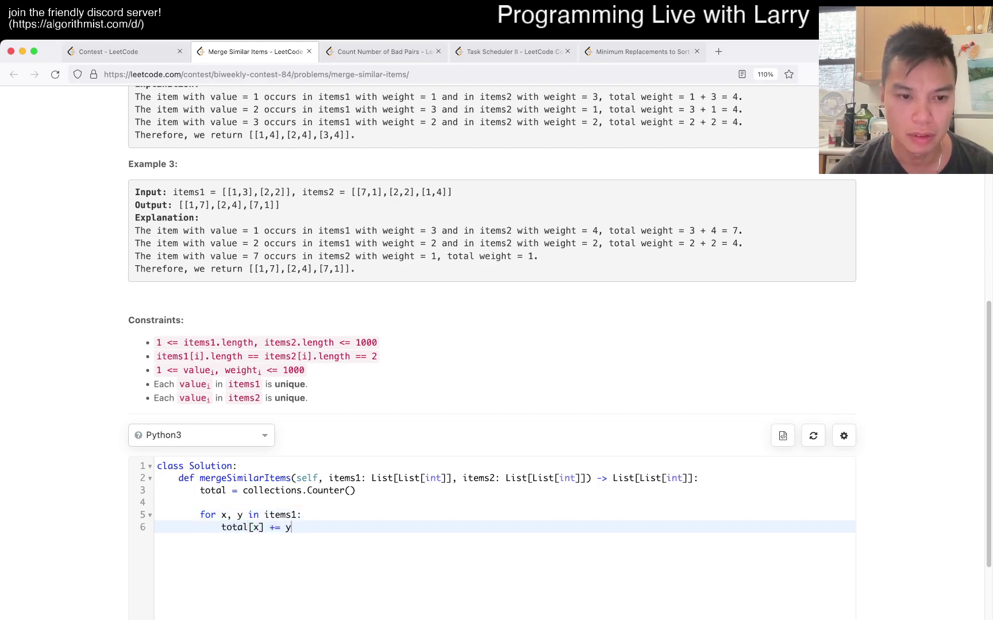
key("Return")
type("for x, y in items")
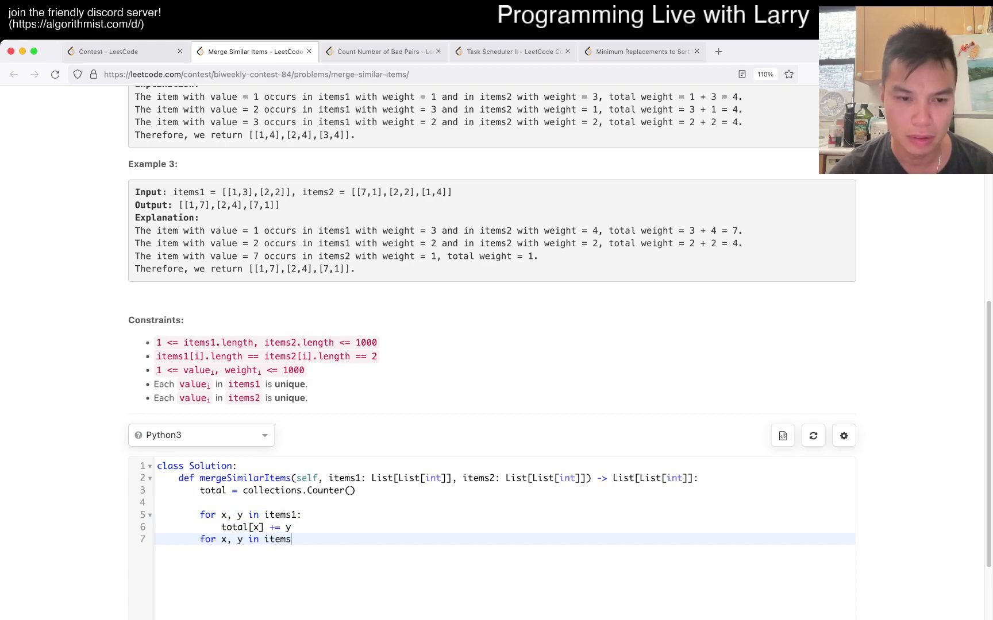
type("2:")
key("Return")
type("total")
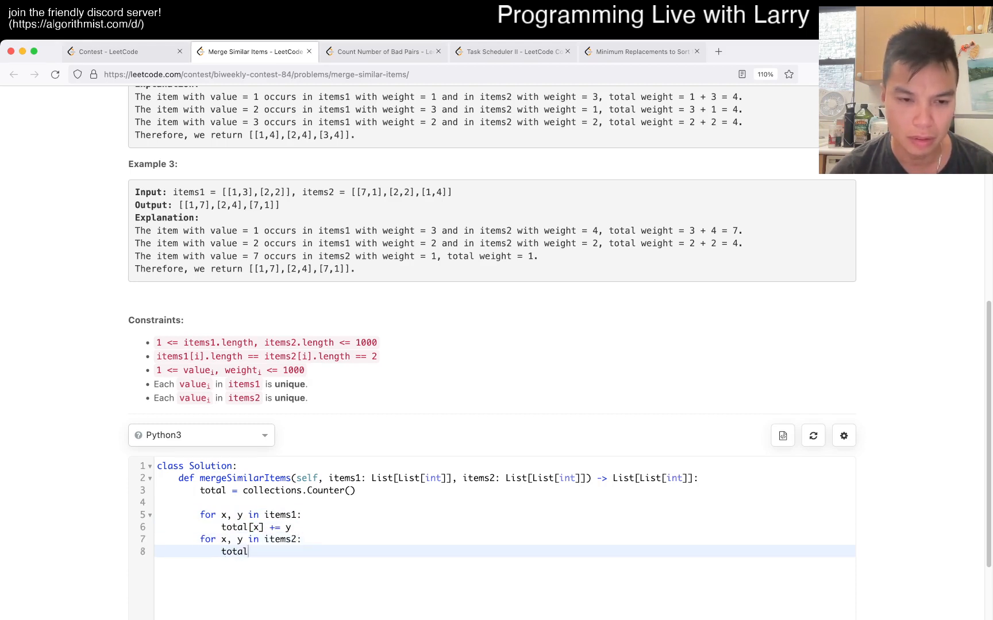
type("[x] += y")
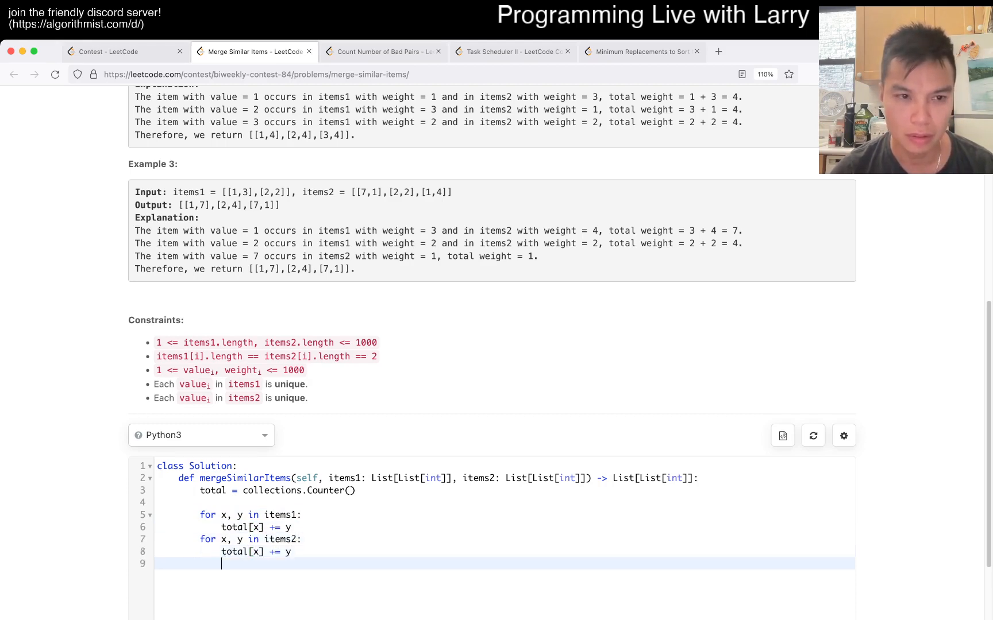
key("Return")
key("Return")
scroll(496, 350, "up", 10)
scroll(497, 349, "up", 3)
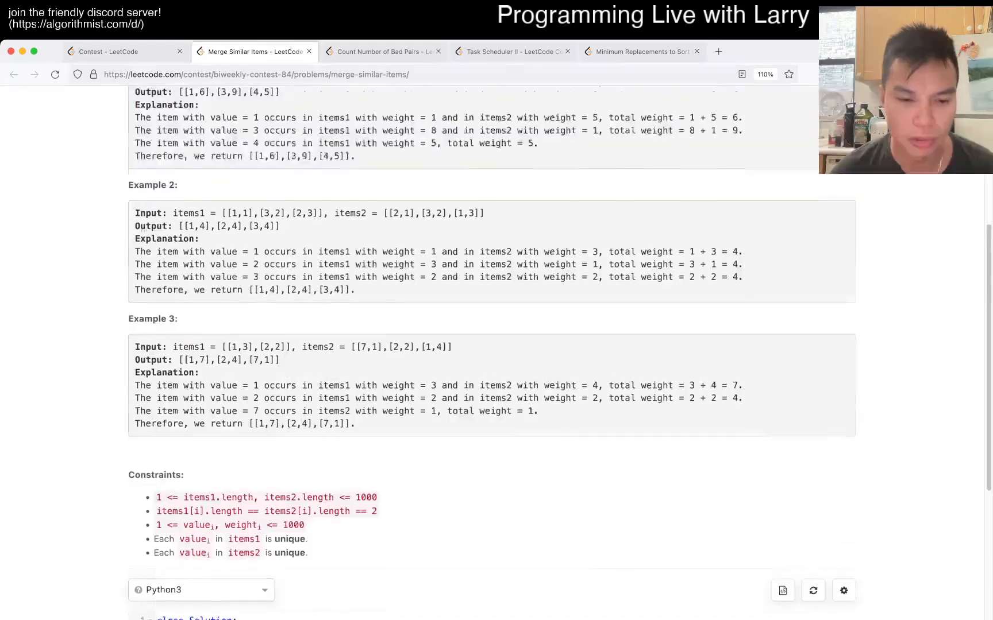
scroll(496, 349, "down", 10)
type("for x in")
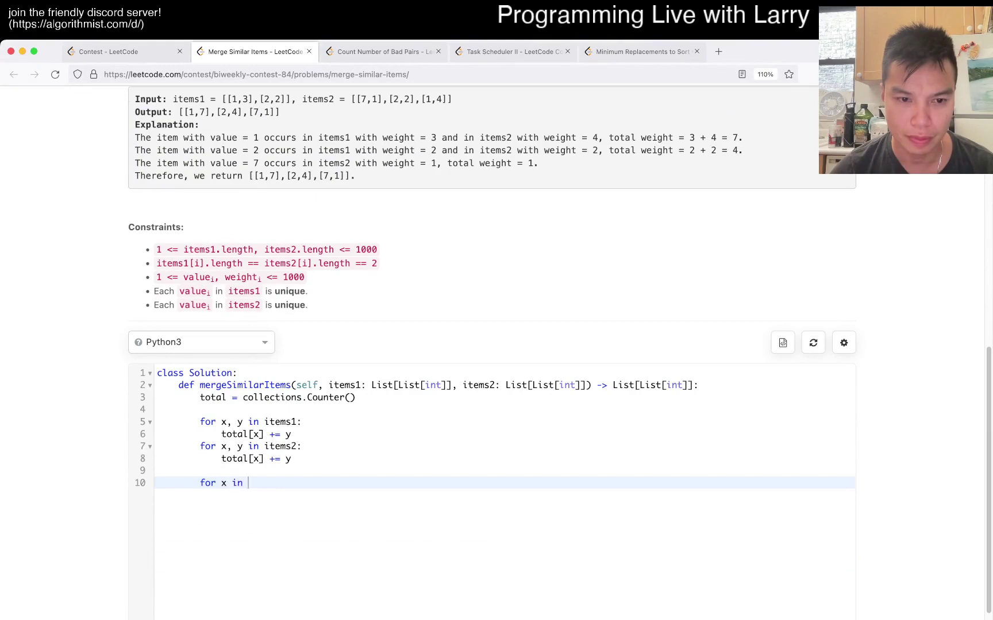
type("total.")
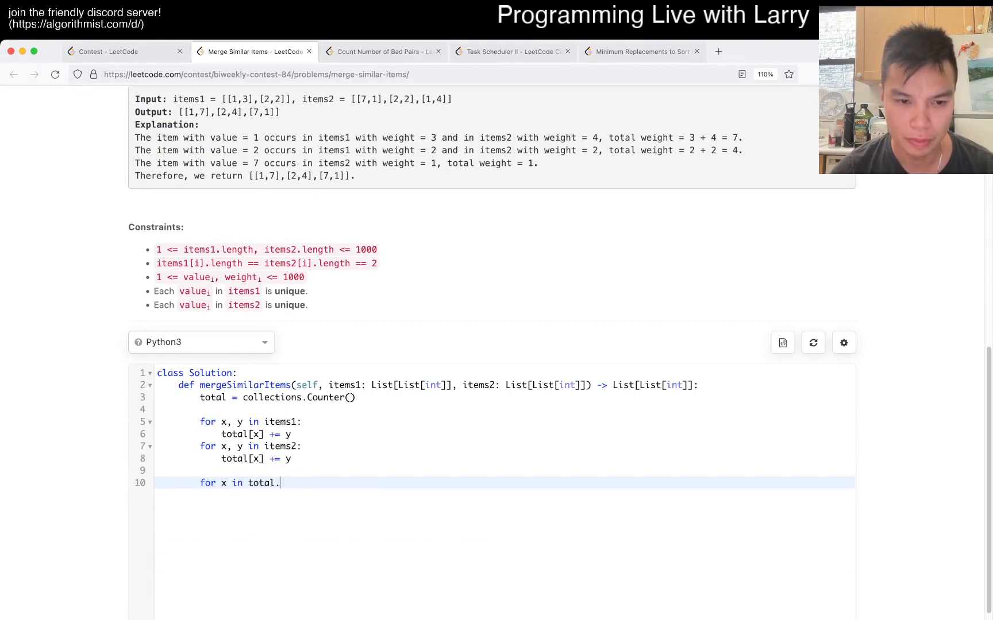
type("items():")
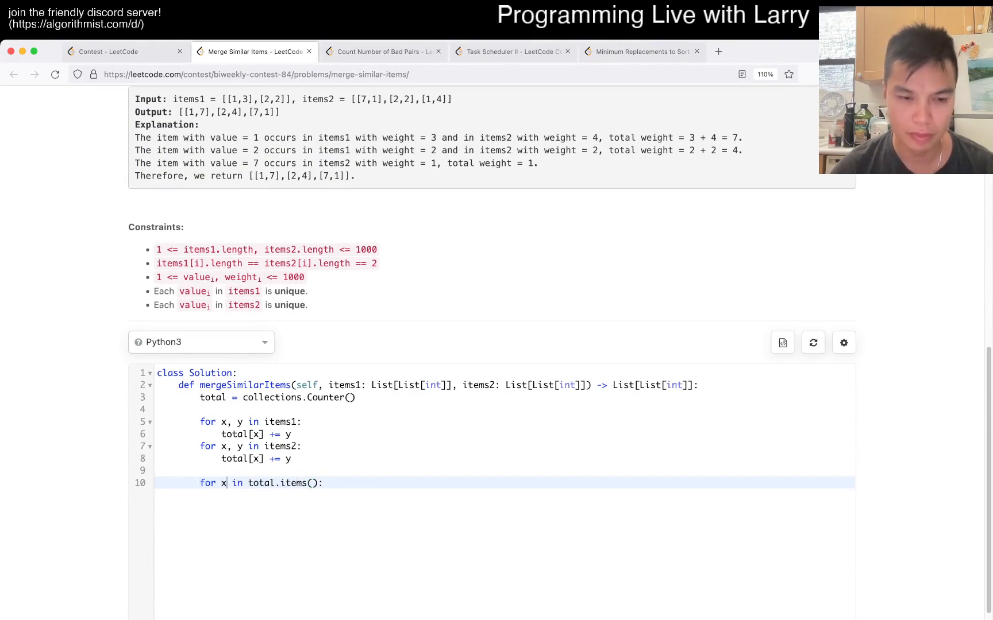
type(", y")
Sketch an ans = [] list and a final loop body, then scrap the unfinished append line
key("End")
key("Home")
key("Return")
key("Up")
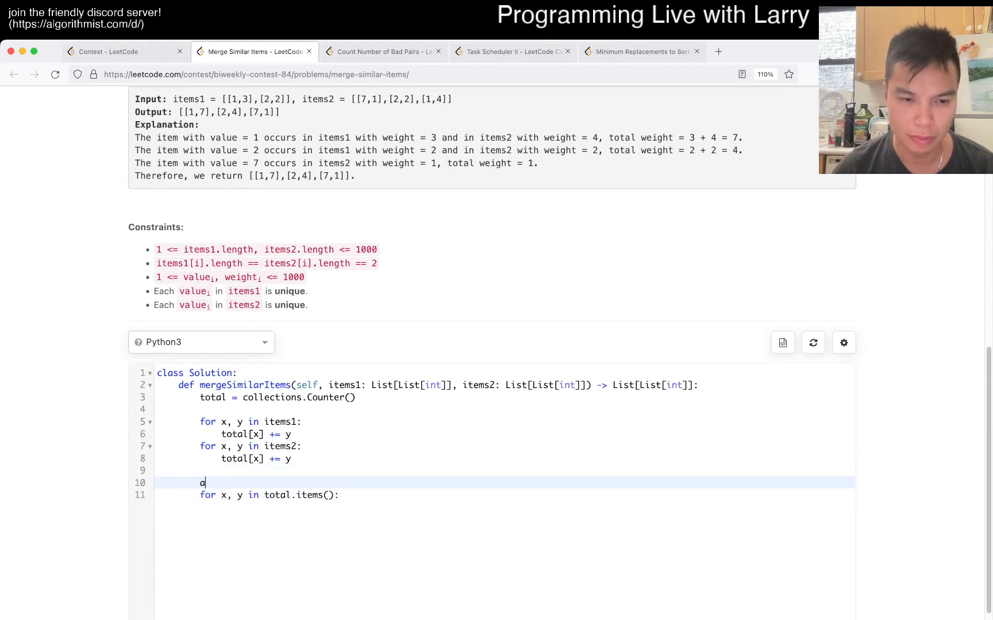
key("Down")
key("End")
key("Return")
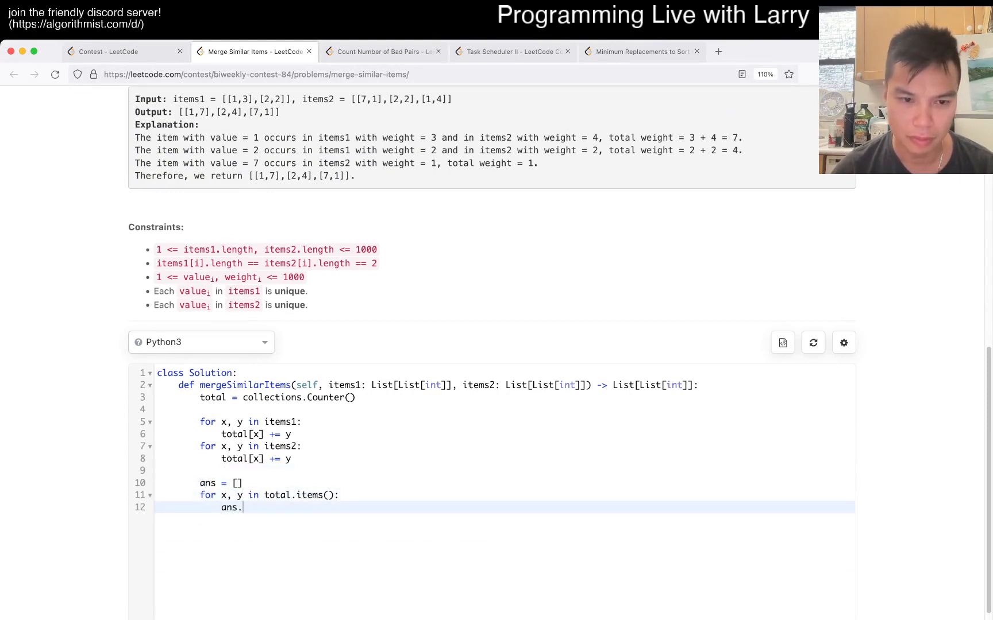
key("shift+Home")
key("BackSpace")
key("Up")
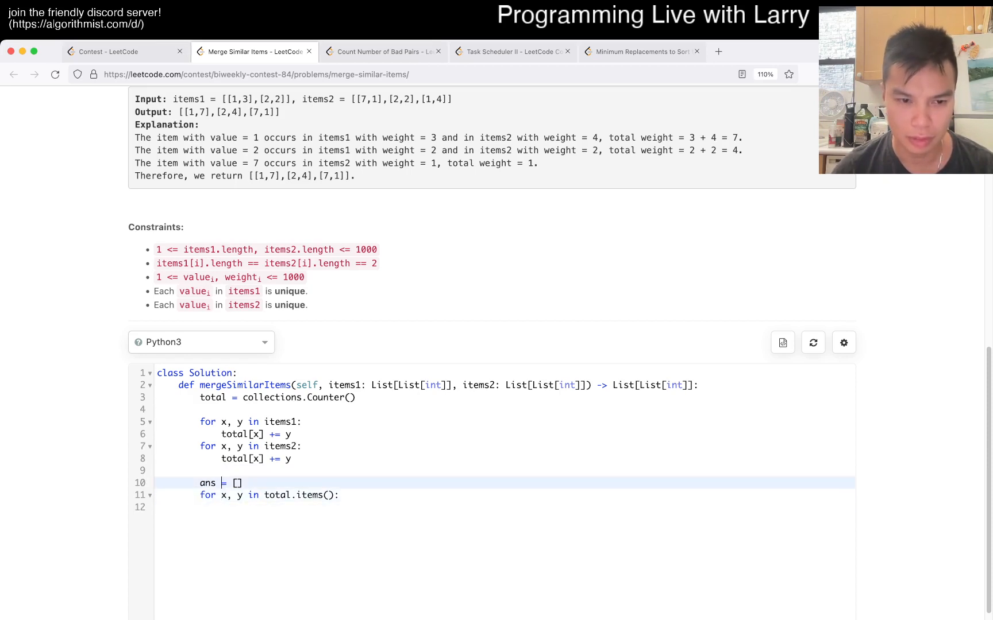
key("Down")
Replace the loop with return list(sorted(total.items())) and delete the unused ans = [] line
key("ctrl+shift+Right")
key("ctrl+shift+Right")
key("ctrl+shift+Right")
key("ctrl+shift+Right")
key("ctrl+shift+Right")
type("ret")
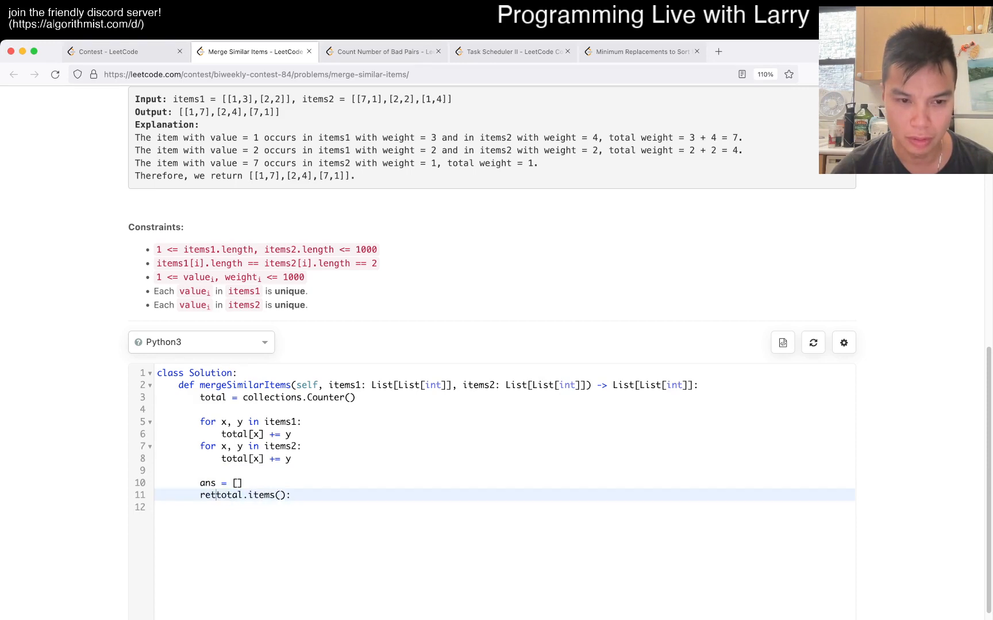
type("urn sortedtotal.items(")
key("End")
key("BackSpace")
type(")")
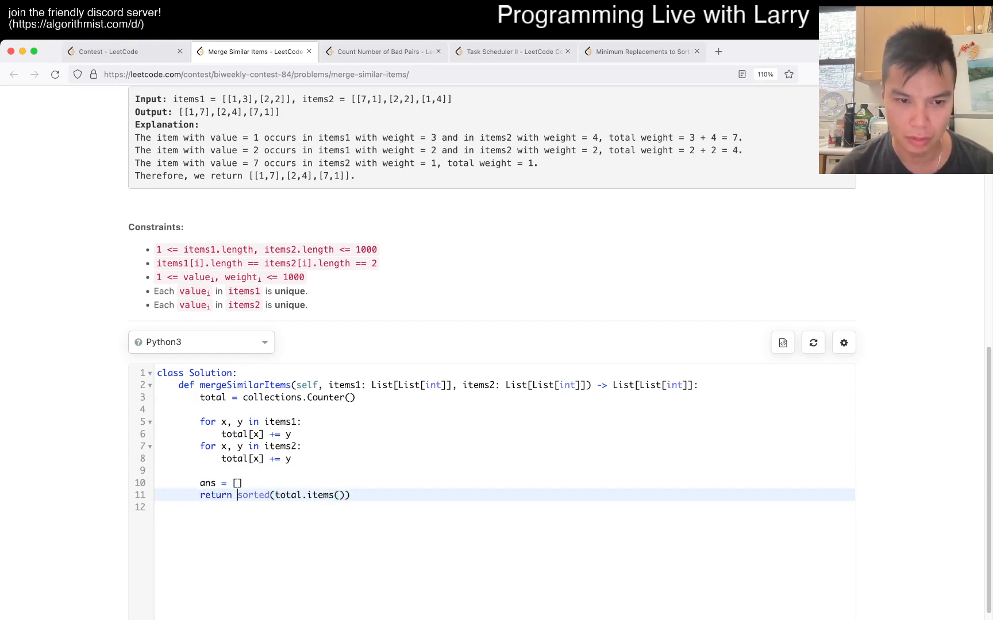
type("list(")
key("End")
type(")")
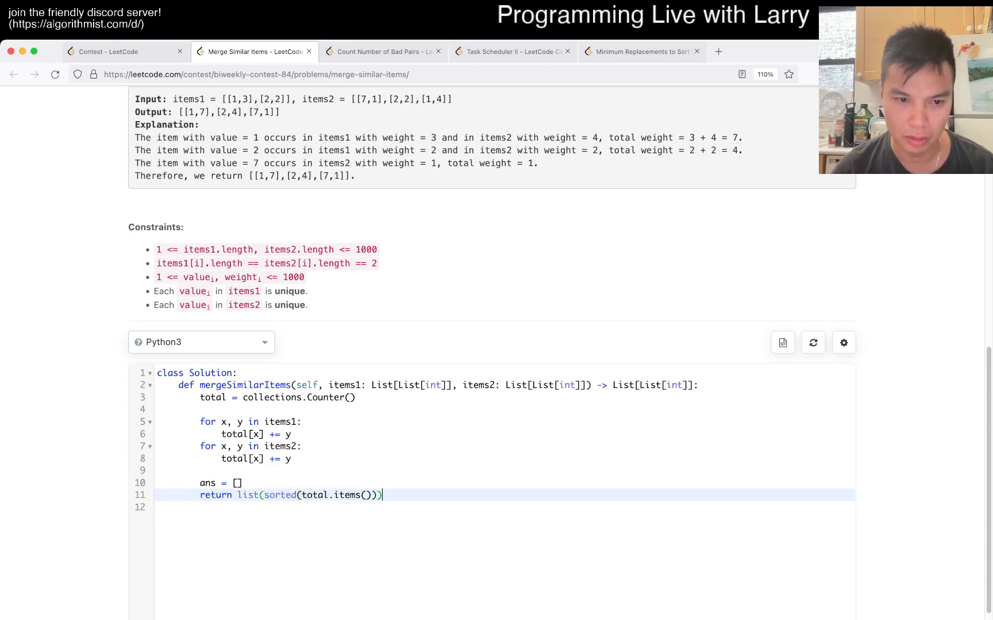
key("Up")
key("ctrl+shift+k")
scroll(496, 387, "down", 3)
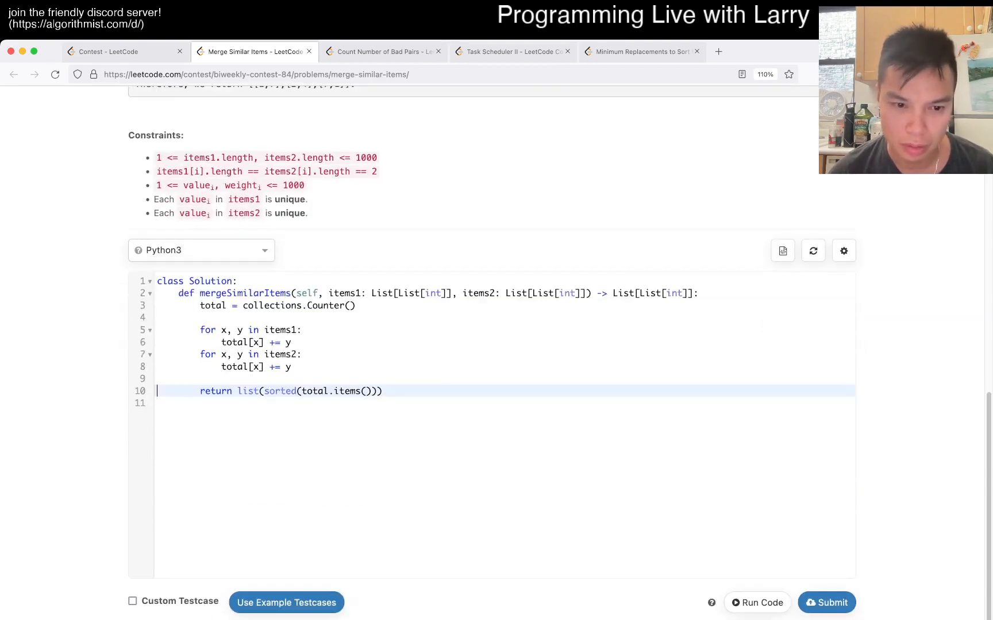
Run the solution on the example inputs as custom test cases
left_click(287, 603)
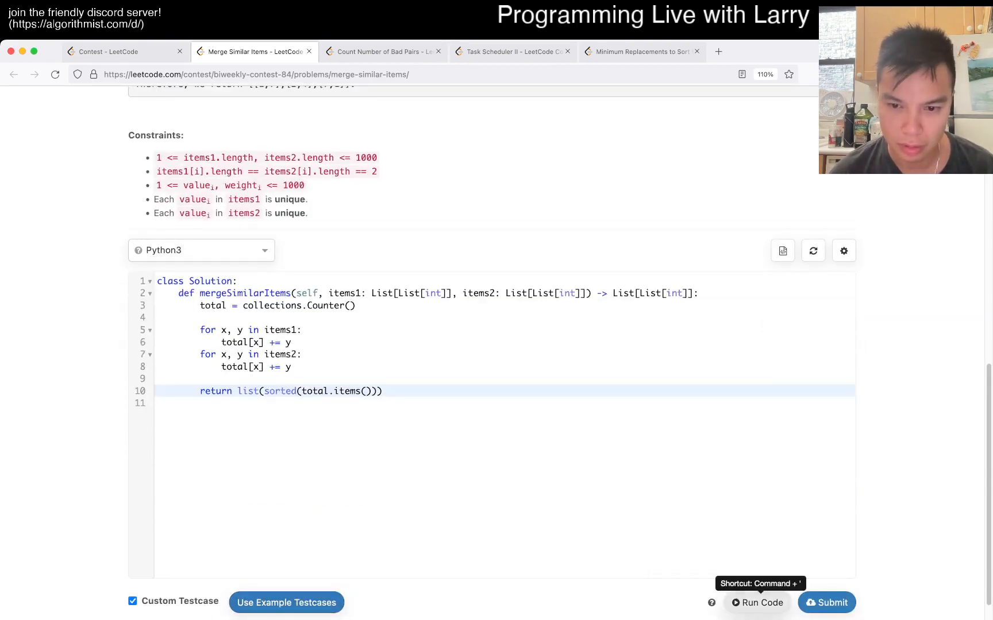
left_click(762, 603)
scroll(496, 387, "down", 5)
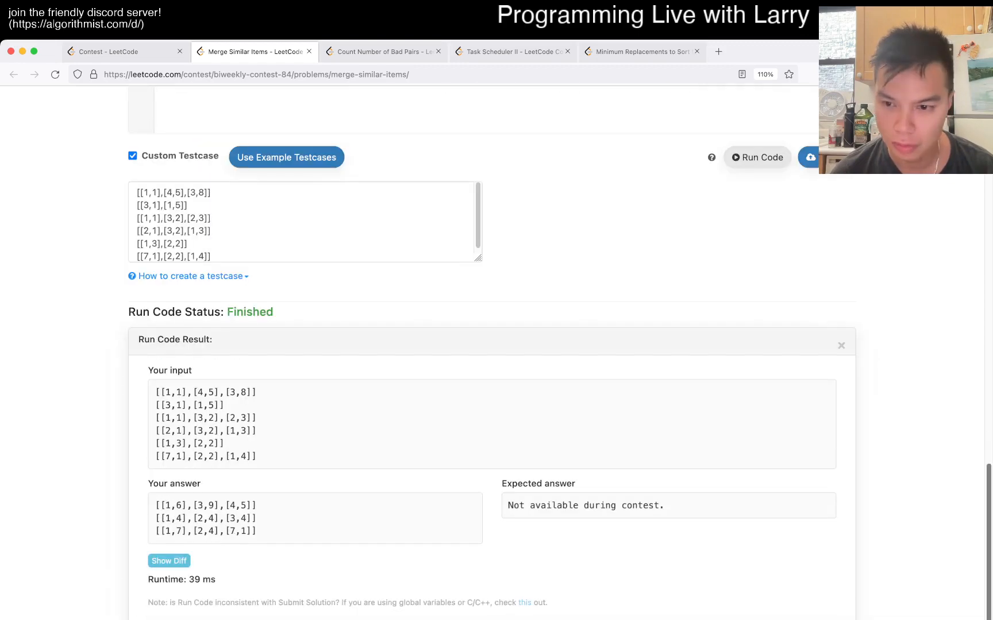
scroll(496, 349, "up", 8)
scroll(496, 349, "up", 2)
scroll(496, 348, "down", 10)
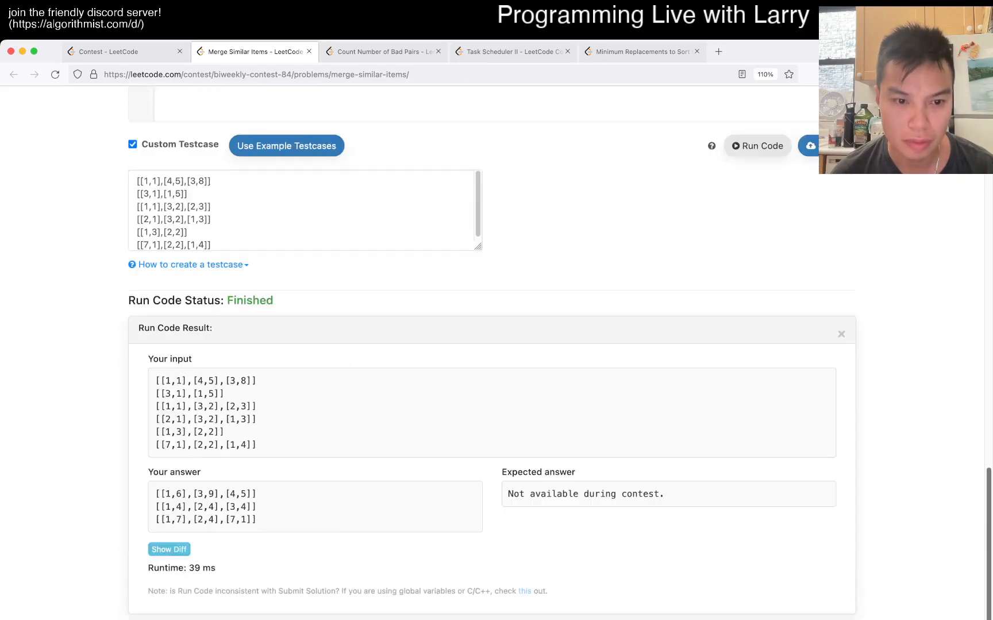
scroll(496, 349, "up", 5)
scroll(496, 350, "up", 5)
scroll(496, 348, "up", 5)
scroll(497, 349, "down", 15)
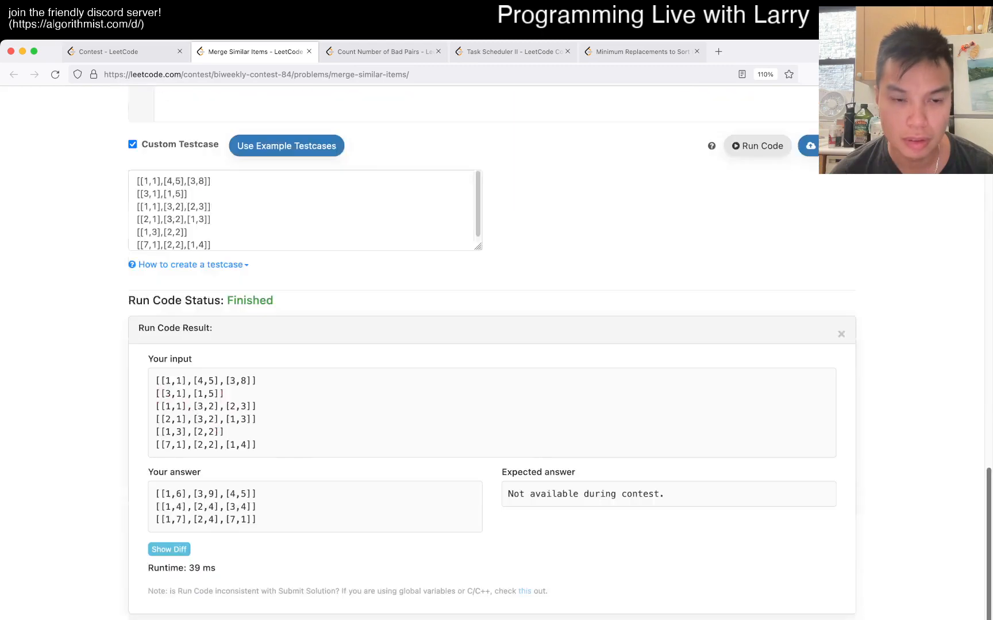
scroll(497, 349, "down", 3)
scroll(497, 349, "up", 10)
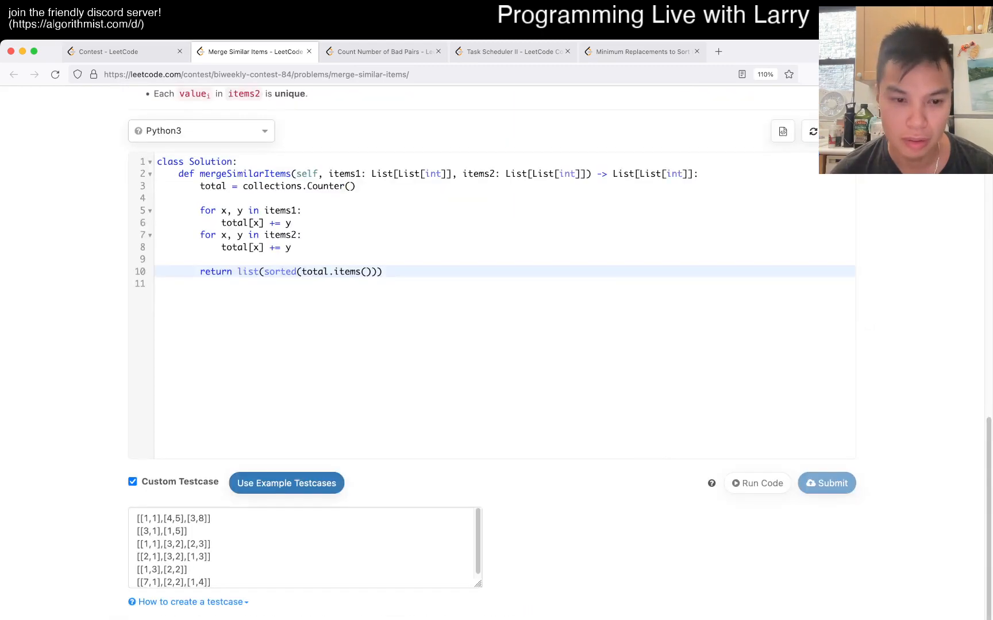
Close the Merge Similar Items tab, landing on the Biweekly Contest 84 ranking
key("ctrl+w")
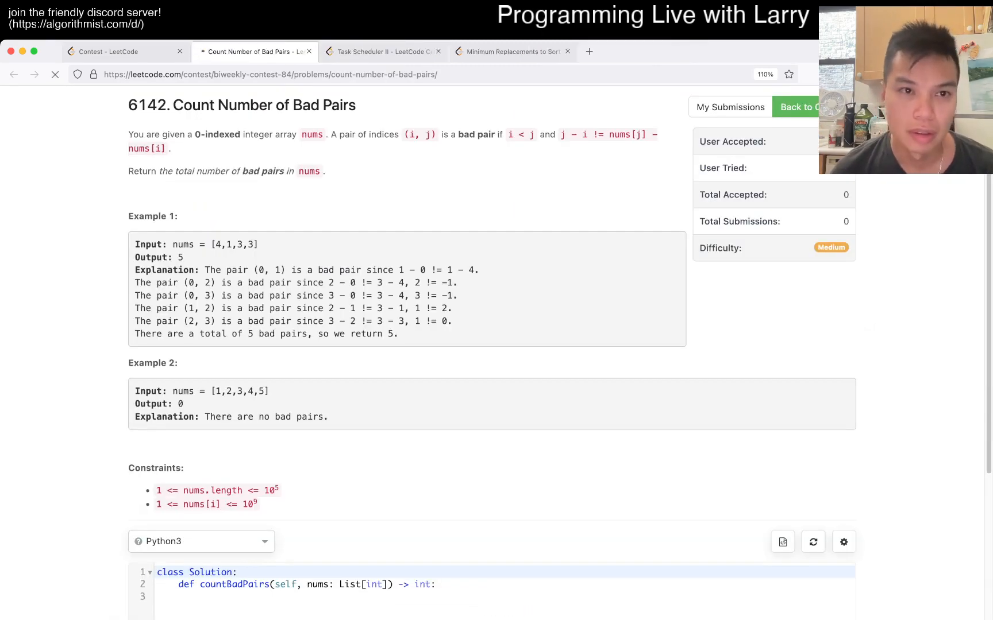
scroll(497, 349, "up", 1)
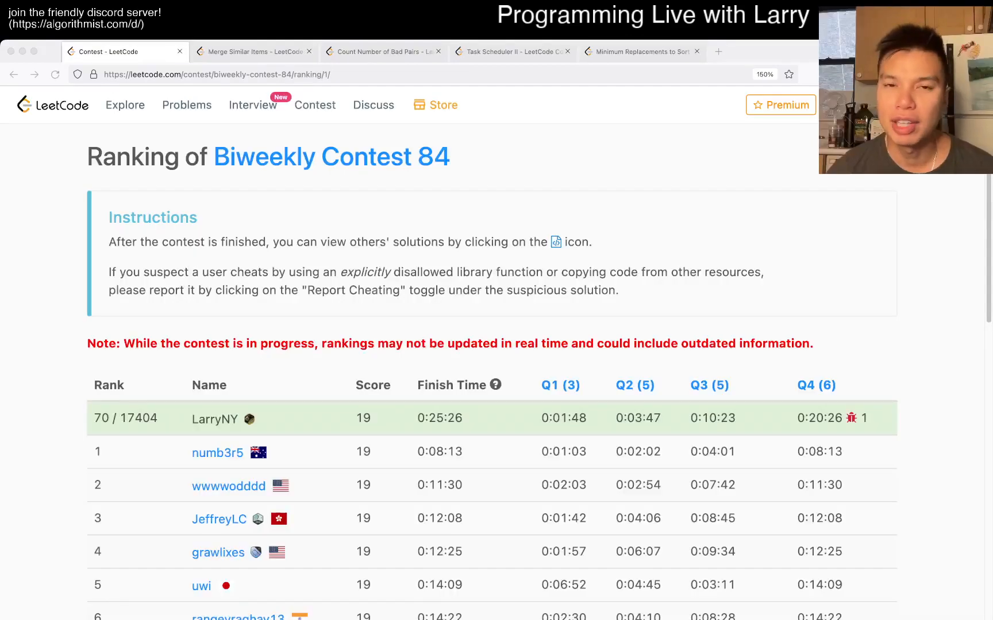